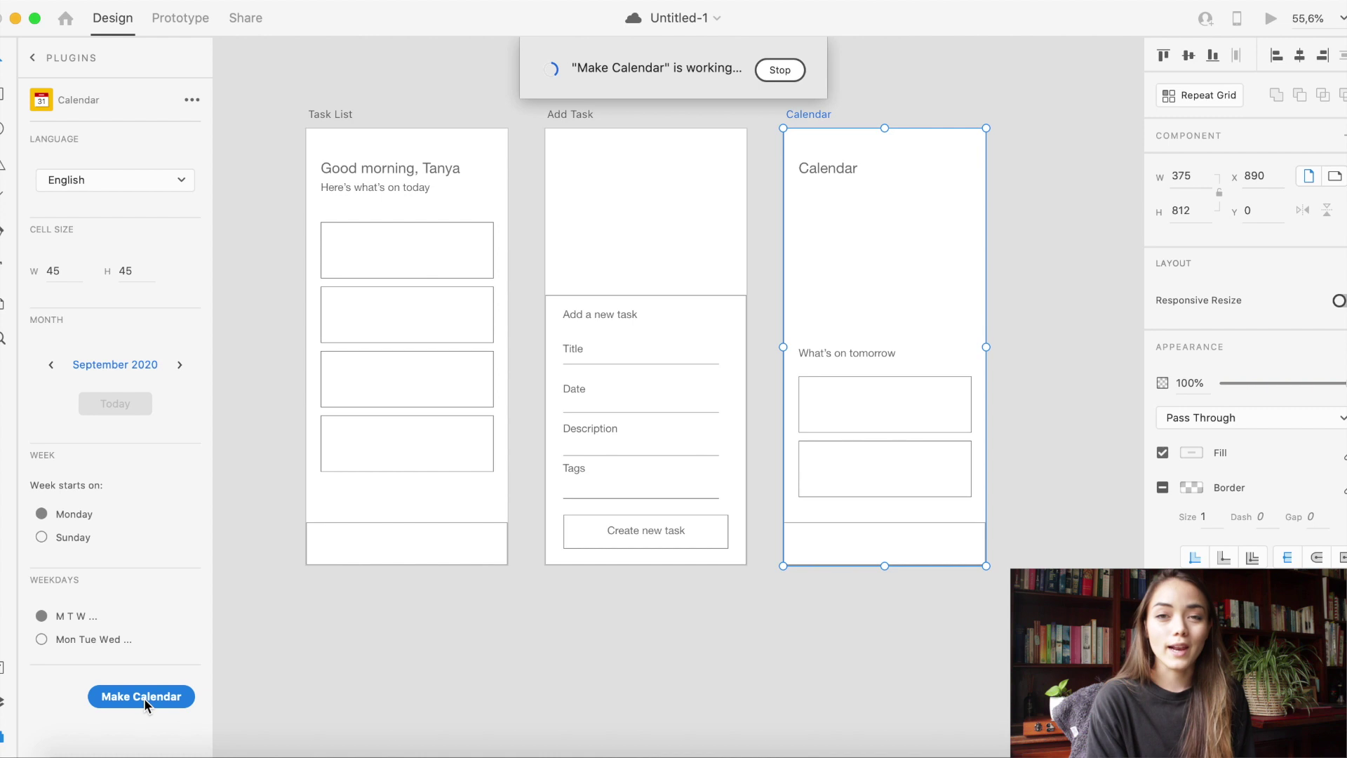
Step: Place the generated calendar between the Calendar heading and "What's on tomorrow", and open the Icons 4 Design plugin
{"action": "left_click_drag", "start_coordinate": [918, 374], "coordinate": [915, 297]}
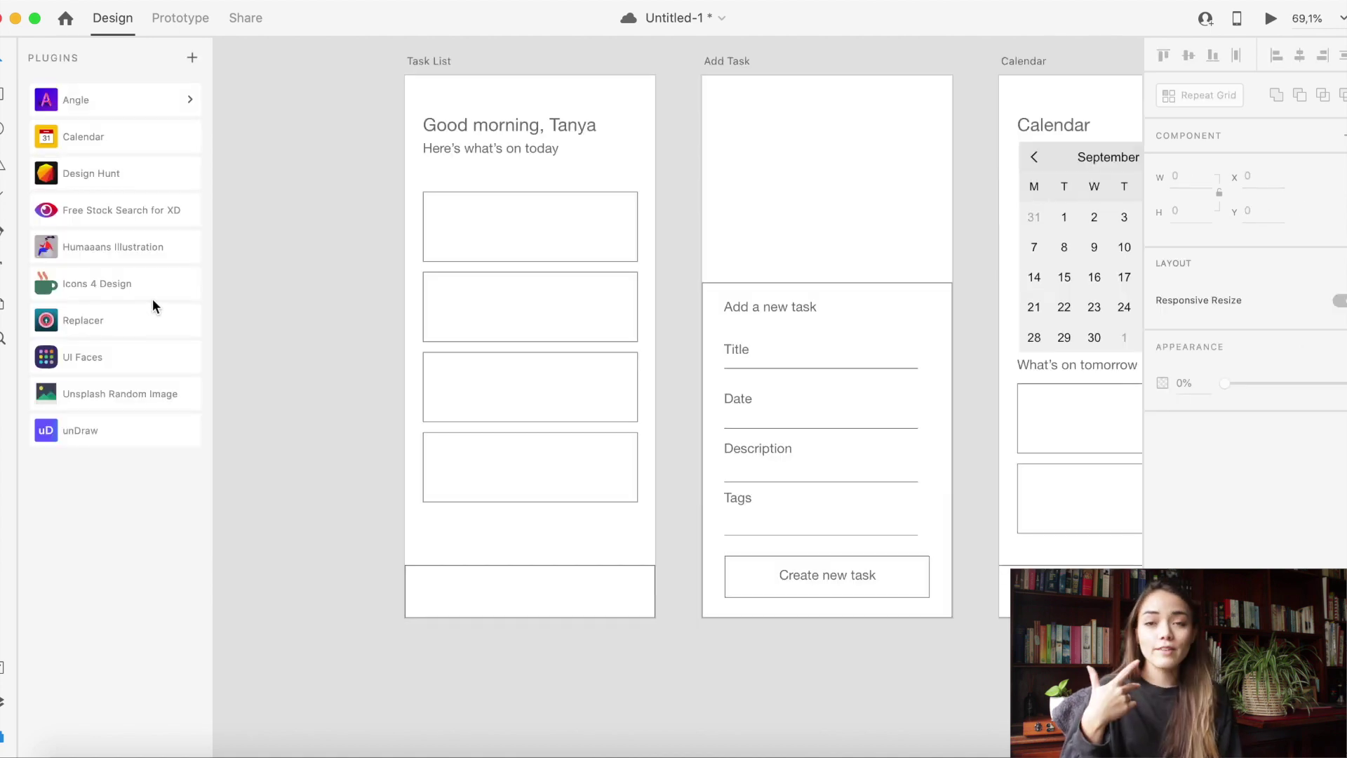
{"action": "left_click", "coordinate": [106, 281]}
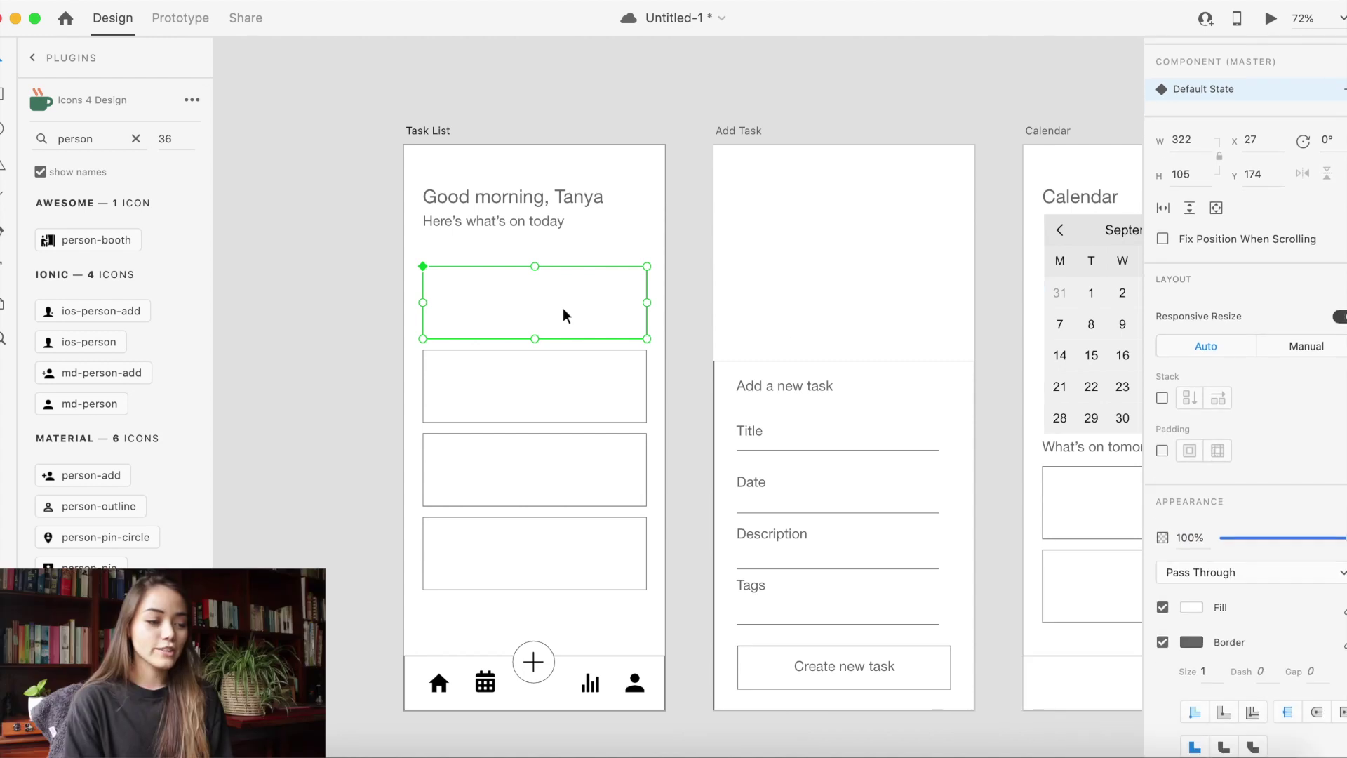
Step: Remove the border from the master task card and give it a shadow
{"action": "double_click", "coordinate": [469, 309]}
{"action": "left_click", "coordinate": [1163, 581]}
{"action": "left_click", "coordinate": [1163, 651]}
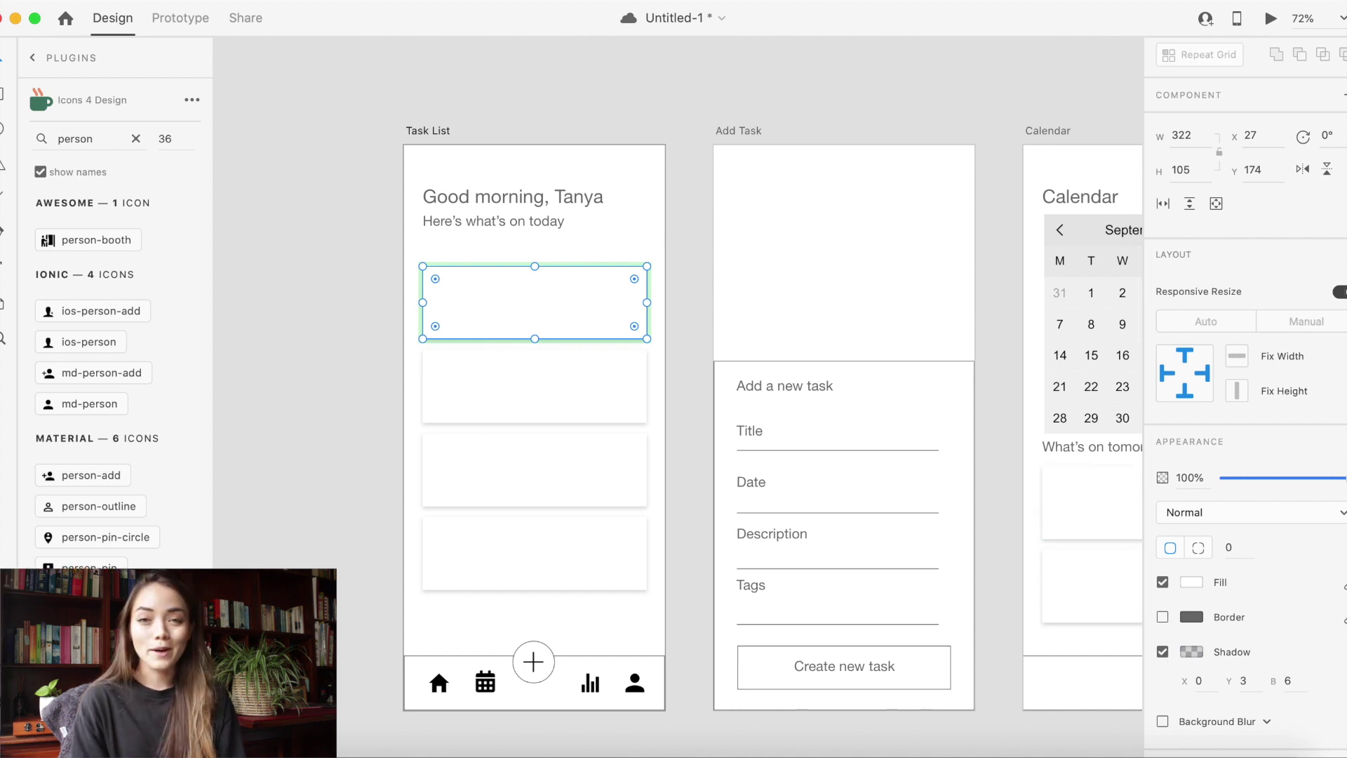
{"action": "left_click", "coordinate": [388, 457]}
Step: Soften the master task card's shadow with a lighter colour and a blur of 25
{"action": "scroll", "coordinate": [389, 457], "scroll_direction": "up", "scroll_amount": 3}
{"action": "scroll", "coordinate": [389, 457], "scroll_direction": "right", "scroll_amount": 2}
{"action": "left_click", "coordinate": [548, 285]}
{"action": "left_click", "coordinate": [1190, 692]}
{"action": "left_click", "coordinate": [970, 596]}
{"action": "left_click_drag", "start_coordinate": [950, 578], "coordinate": [947, 575]}
{"action": "left_click", "coordinate": [1293, 721]}
{"action": "type", "text": "12"}
{"action": "key", "text": "Return"}
Step: Round the master task card's corners with a small single-digit radius
{"action": "type", "text": "1"}
{"action": "key", "text": "Return"}
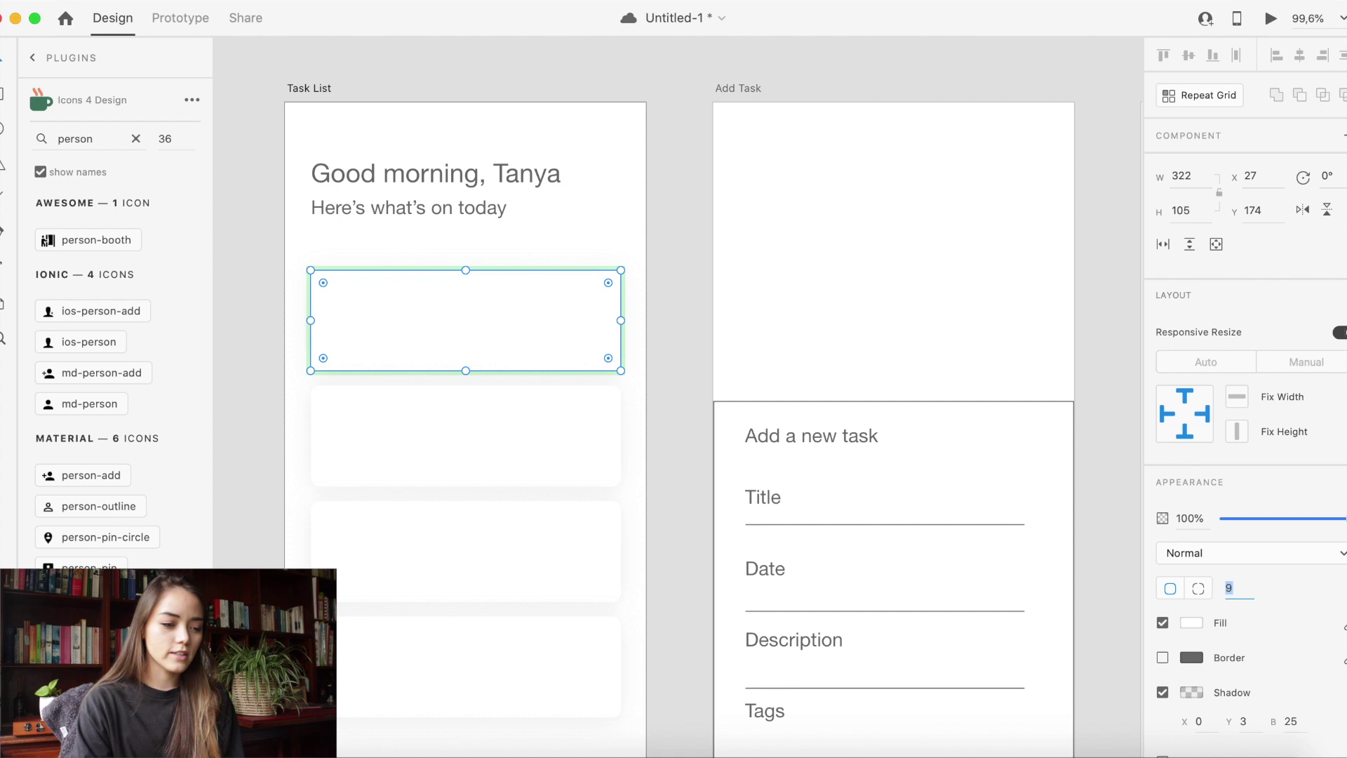
{"action": "key", "text": "Down"}
{"action": "key", "text": "Down"}
{"action": "left_click", "coordinate": [644, 539]}
Step: Add a "Title" text box about 225 by 36 px inside the first task card
{"action": "scroll", "coordinate": [642, 547], "scroll_direction": "down", "scroll_amount": 3}
{"action": "scroll", "coordinate": [362, 588], "scroll_direction": "down", "scroll_amount": 2}
{"action": "scroll", "coordinate": [362, 588], "scroll_direction": "down", "scroll_amount": 5}
{"action": "scroll", "coordinate": [373, 247], "scroll_direction": "right", "scroll_amount": 2}
{"action": "scroll", "coordinate": [373, 247], "scroll_direction": "up", "scroll_amount": 2}
{"action": "left_click", "coordinate": [373, 264]}
{"action": "scroll", "coordinate": [248, 419], "scroll_direction": "up", "scroll_amount": 3}
{"action": "scroll", "coordinate": [435, 112], "scroll_direction": "up", "scroll_amount": 2}
{"action": "left_click_drag", "start_coordinate": [358, 274], "coordinate": [572, 309]}
Step: Make the card's Title text bold and give it a black fill
{"action": "left_click", "coordinate": [1336, 500]}
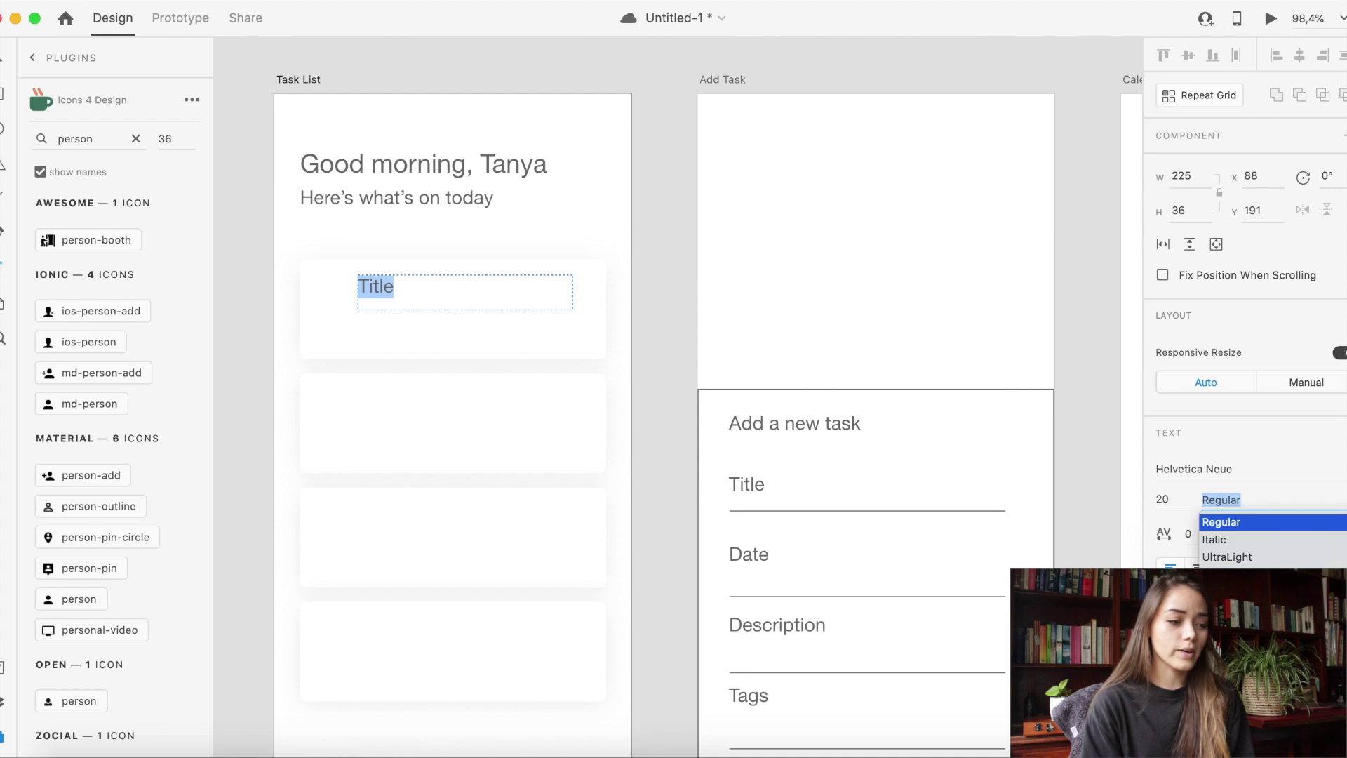
{"action": "type", "text": "Bold"}
{"action": "key", "text": "Return"}
{"action": "left_click", "coordinate": [1185, 702]}
{"action": "key", "text": "Escape"}
{"action": "key", "text": "Escape"}
Step: Duplicate the Title text directly below itself and change the copy to "Time"
{"action": "left_click", "coordinate": [386, 292]}
{"action": "left_click_drag", "start_coordinate": [386, 291], "coordinate": [388, 313], "text": "alt"}
{"action": "double_click", "coordinate": [388, 313]}
{"action": "type", "text": "Time"}
{"action": "key", "text": "Escape"}
Step: Add a "Description" line below Time in the first card and set it to Regular weight
{"action": "left_click_drag", "start_coordinate": [383, 308], "coordinate": [383, 330]}
{"action": "double_click", "coordinate": [399, 335]}
{"action": "left_click", "coordinate": [1221, 500]}
{"action": "left_click", "coordinate": [1221, 521]}
{"action": "key", "text": "Escape"}
Step: Select the Title, Time and Description lines and reposition them together in the first card
{"action": "left_click", "coordinate": [379, 290]}
{"action": "left_click", "coordinate": [378, 306], "text": "shift"}
{"action": "left_click", "coordinate": [382, 327], "text": "shift"}
{"action": "left_click_drag", "start_coordinate": [378, 286], "coordinate": [398, 371]}
{"action": "key", "text": "Escape"}
Step: Add a "Uni" tag line below Description in the first card and narrow its text box
{"action": "scroll", "coordinate": [389, 309], "scroll_direction": "up", "scroll_amount": 5}
{"action": "double_click", "coordinate": [402, 267]}
{"action": "left_click", "coordinate": [399, 342]}
{"action": "double_click", "coordinate": [399, 372]}
{"action": "type", "text": "U"}
{"action": "key", "text": "Escape"}
{"action": "left_click_drag", "start_coordinate": [754, 379], "coordinate": [425, 379]}
{"action": "left_click", "coordinate": [458, 407]}
Step: Draw a small square placeholder beside the text in the first task card
{"action": "scroll", "coordinate": [459, 406], "scroll_direction": "down", "scroll_amount": 3}
{"action": "scroll", "coordinate": [313, 317], "scroll_direction": "left", "scroll_amount": 1}
{"action": "key", "text": "r"}
{"action": "mouse_move", "coordinate": [368, 322]}
{"action": "left_mouse_down"}
{"action": "mouse_move", "coordinate": [415, 352]}
{"action": "mouse_move", "coordinate": [408, 361]}
{"action": "left_mouse_up"}
{"action": "key", "text": "Escape"}
Step: Nudge the greeting subtitle on the Task List screen up slightly
{"action": "left_click", "coordinate": [394, 330]}
{"action": "left_click", "coordinate": [441, 229]}
{"action": "left_click_drag", "start_coordinate": [440, 229], "coordinate": [440, 216]}
{"action": "key", "text": "Escape"}
Step: Draw a tab rectangle above the task cards and fill it with dark grey
{"action": "key", "text": "r"}
{"action": "mouse_move", "coordinate": [348, 245]}
{"action": "left_mouse_down"}
{"action": "mouse_move", "coordinate": [690, 280]}
{"action": "mouse_move", "coordinate": [519, 282]}
{"action": "left_mouse_up"}
{"action": "left_click", "coordinate": [1191, 573]}
{"action": "left_click", "coordinate": [961, 595]}
{"action": "left_click", "coordinate": [448, 339]}
Step: Place a copy of the card text on the dark grey tab, change it to "To Do" and centre it
{"action": "key", "text": "v"}
{"action": "left_click_drag", "start_coordinate": [448, 322], "coordinate": [415, 267]}
{"action": "double_click", "coordinate": [415, 268]}
{"action": "type", "text": "To Do"}
{"action": "key", "text": "Escape"}
{"action": "left_click", "coordinate": [1197, 566]}
Step: Label the second tab "Done" in Regular weight
{"action": "mouse_move", "coordinate": [639, 267]}
{"action": "left_mouse_down"}
{"action": "mouse_move", "coordinate": [435, 260]}
{"action": "mouse_move", "coordinate": [617, 268]}
{"action": "left_mouse_up"}
{"action": "double_click", "coordinate": [615, 257]}
{"action": "type", "text": "Done"}
{"action": "key", "text": "super+a"}
{"action": "left_click", "coordinate": [1221, 499]}
{"action": "left_click", "coordinate": [1221, 525]}
{"action": "key", "text": "Escape"}
{"action": "left_click", "coordinate": [675, 313]}
Step: Remove the underline beneath the Title field in the Add Task form
{"action": "scroll", "coordinate": [692, 333], "scroll_direction": "down", "scroll_amount": 5}
{"action": "scroll", "coordinate": [692, 334], "scroll_direction": "down", "scroll_amount": 2}
{"action": "left_click", "coordinate": [385, 459]}
{"action": "scroll", "coordinate": [396, 436], "scroll_direction": "up", "scroll_amount": 2}
{"action": "left_click_drag", "start_coordinate": [492, 212], "coordinate": [704, 541]}
{"action": "key", "text": "super+r"}
{"action": "key", "text": "shift+Down"}
{"action": "left_click", "coordinate": [490, 260]}
{"action": "left_click_drag", "start_coordinate": [489, 178], "coordinate": [705, 222]}
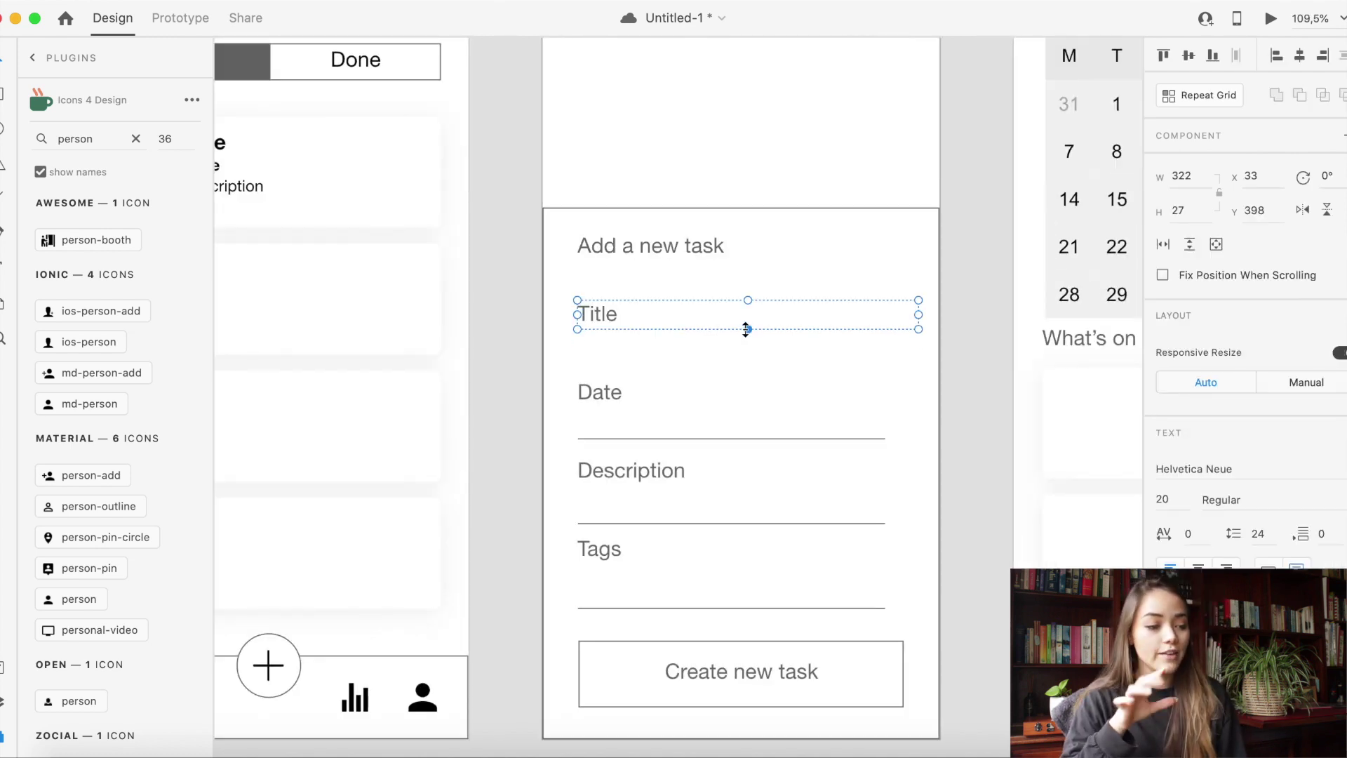
Step: Shorten the Title label's text box and draw a borderless light grey input rectangle below it
{"action": "left_click_drag", "start_coordinate": [746, 328], "coordinate": [745, 308]}
{"action": "key", "text": "r"}
{"action": "mouse_move", "coordinate": [577, 321]}
{"action": "left_mouse_down"}
{"action": "mouse_move", "coordinate": [823, 370]}
{"action": "mouse_move", "coordinate": [885, 357]}
{"action": "left_mouse_up"}
{"action": "left_click", "coordinate": [1170, 582]}
{"action": "left_click", "coordinate": [950, 491]}
{"action": "key", "text": "Escape"}
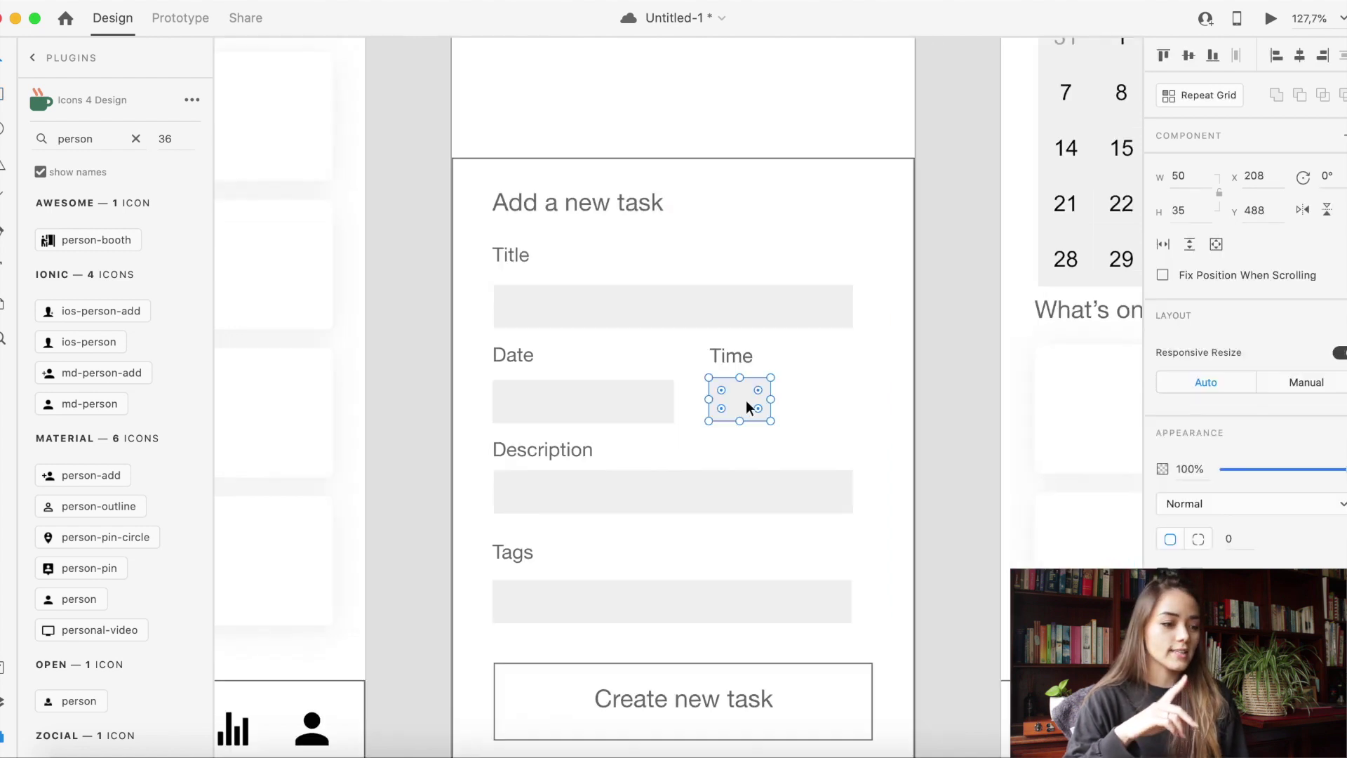
Step: Complete the Time field with a second grey box beside the first and a colon between them
{"action": "left_click", "coordinate": [832, 402]}
{"action": "left_click_drag", "start_coordinate": [829, 397], "coordinate": [827, 404]}
{"action": "left_click", "coordinate": [765, 403]}
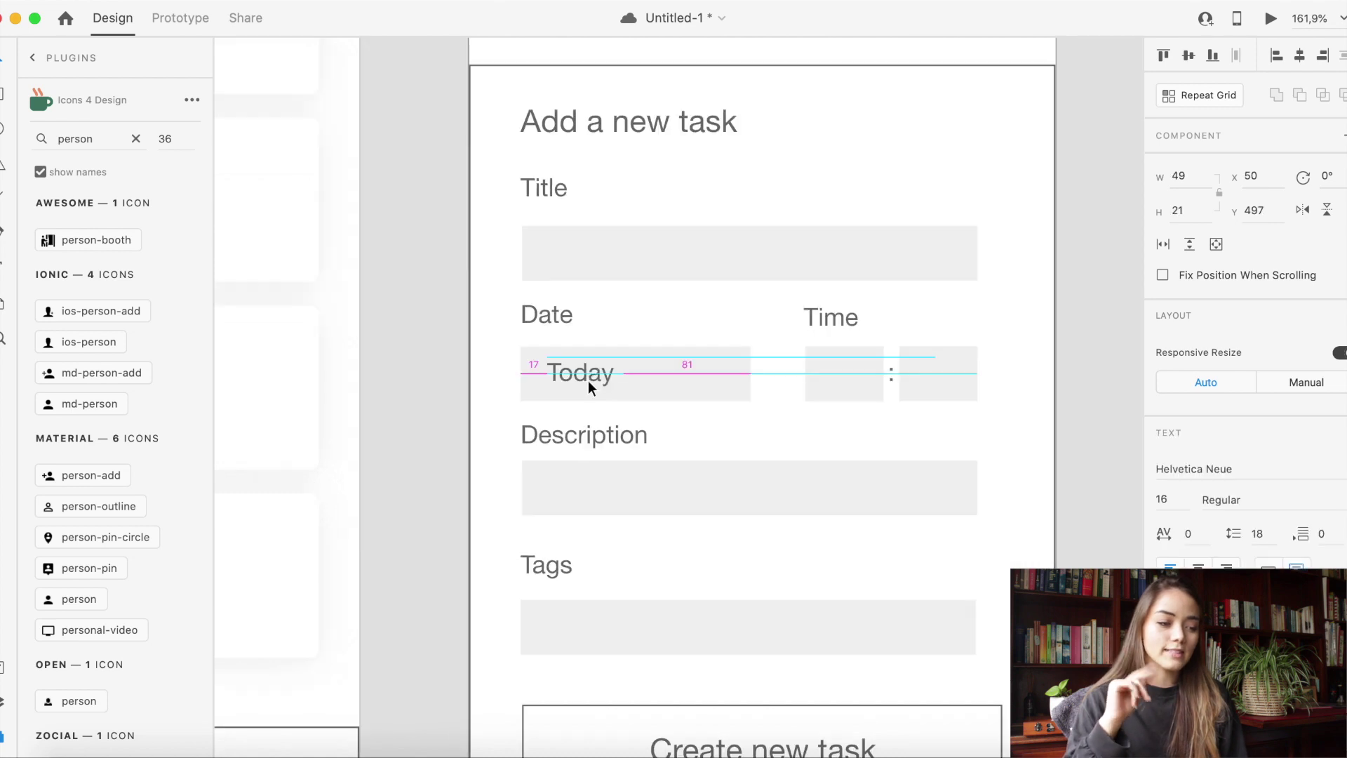
Step: Search the icon plugin for "chevron" and insert a chevron-down icon in the Date field beside Today
{"action": "left_click", "coordinate": [752, 432]}
{"action": "scroll", "coordinate": [752, 432], "scroll_direction": "down", "scroll_amount": 5}
{"action": "left_click", "coordinate": [949, 485]}
{"action": "scroll", "coordinate": [717, 354], "scroll_direction": "up", "scroll_amount": 4}
{"action": "scroll", "coordinate": [690, 349], "scroll_direction": "down", "scroll_amount": 4}
{"action": "type", "text": "chervonevron"}
{"action": "scroll", "coordinate": [82, 264], "scroll_direction": "down", "scroll_amount": 5}
{"action": "scroll", "coordinate": [82, 264], "scroll_direction": "down", "scroll_amount": 2}
{"action": "left_click_drag", "start_coordinate": [124, 349], "coordinate": [902, 388]}
Step: Fill the "Create new task" button with a neutral grey and recolour its label
{"action": "scroll", "coordinate": [677, 373], "scroll_direction": "up", "scroll_amount": 5}
{"action": "scroll", "coordinate": [697, 337], "scroll_direction": "up", "scroll_amount": 3}
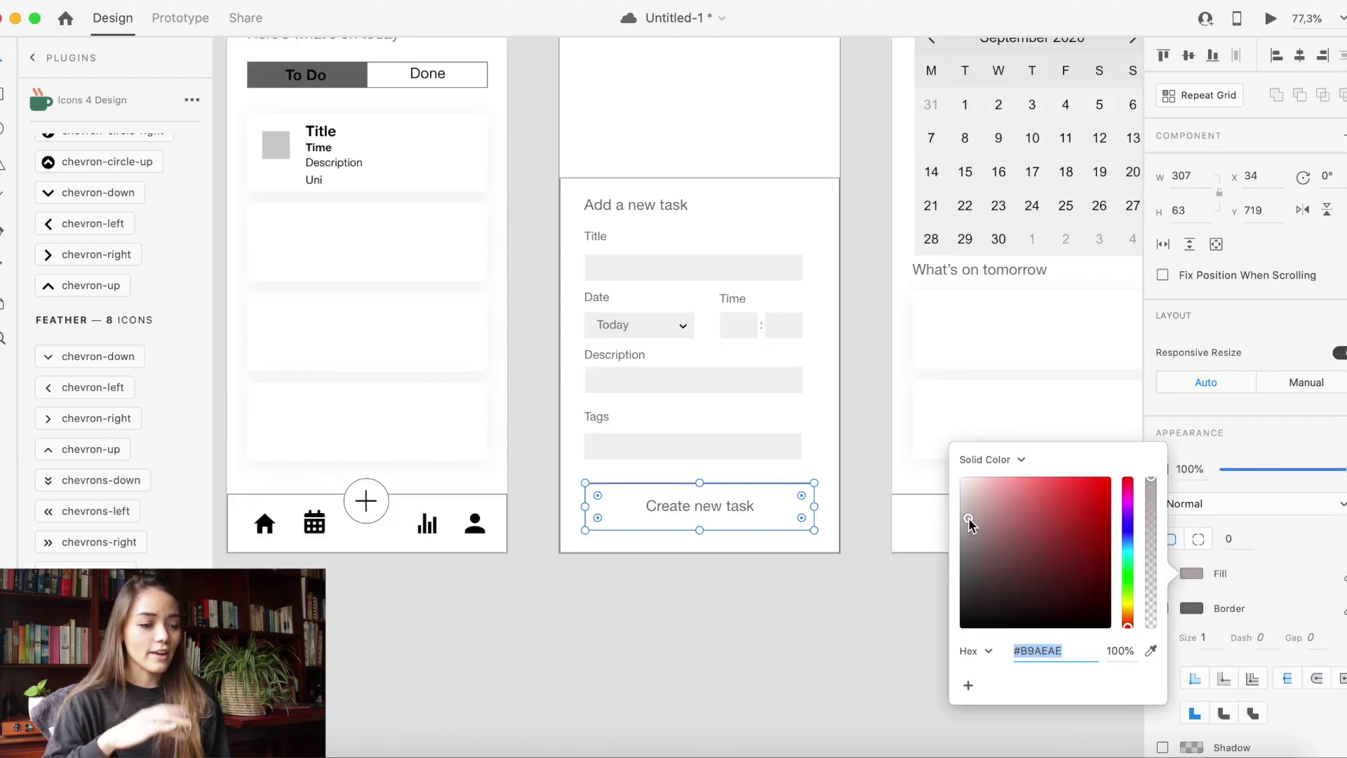
{"action": "left_click_drag", "start_coordinate": [968, 517], "coordinate": [940, 524]}
{"action": "left_click", "coordinate": [748, 504]}
{"action": "left_click", "coordinate": [1187, 744]}
{"action": "left_click_drag", "start_coordinate": [966, 584], "coordinate": [958, 516]}
{"action": "left_click", "coordinate": [756, 637]}
Step: Remove the border from the "Create new task" button
{"action": "left_click", "coordinate": [778, 519]}
{"action": "left_click", "coordinate": [1161, 609]}
{"action": "left_click", "coordinate": [933, 692]}
Step: Replace the "Add a new task" panel's border with a shadow at vertical offset -3 and blur 15
{"action": "scroll", "coordinate": [865, 717], "scroll_direction": "down", "scroll_amount": 5}
{"action": "scroll", "coordinate": [771, 491], "scroll_direction": "up", "scroll_amount": 4}
{"action": "left_click", "coordinate": [771, 410]}
{"action": "left_click", "coordinate": [834, 430]}
{"action": "left_click", "coordinate": [1162, 609]}
{"action": "left_click", "coordinate": [1163, 643]}
{"action": "left_click", "coordinate": [1255, 673]}
{"action": "type", "text": "-3"}
{"action": "key", "text": "Return"}
{"action": "type", "text": "15"}
Step: Lighten the shadow colour of the "Add a new task" panel
{"action": "left_click", "coordinate": [1191, 643]}
{"action": "left_click", "coordinate": [291, 512]}
{"action": "left_click", "coordinate": [526, 379]}
{"action": "left_click", "coordinate": [771, 400]}
{"action": "key", "text": "Escape"}
{"action": "left_click", "coordinate": [1192, 642]}
{"action": "key", "text": "Return"}
{"action": "left_click", "coordinate": [527, 343]}
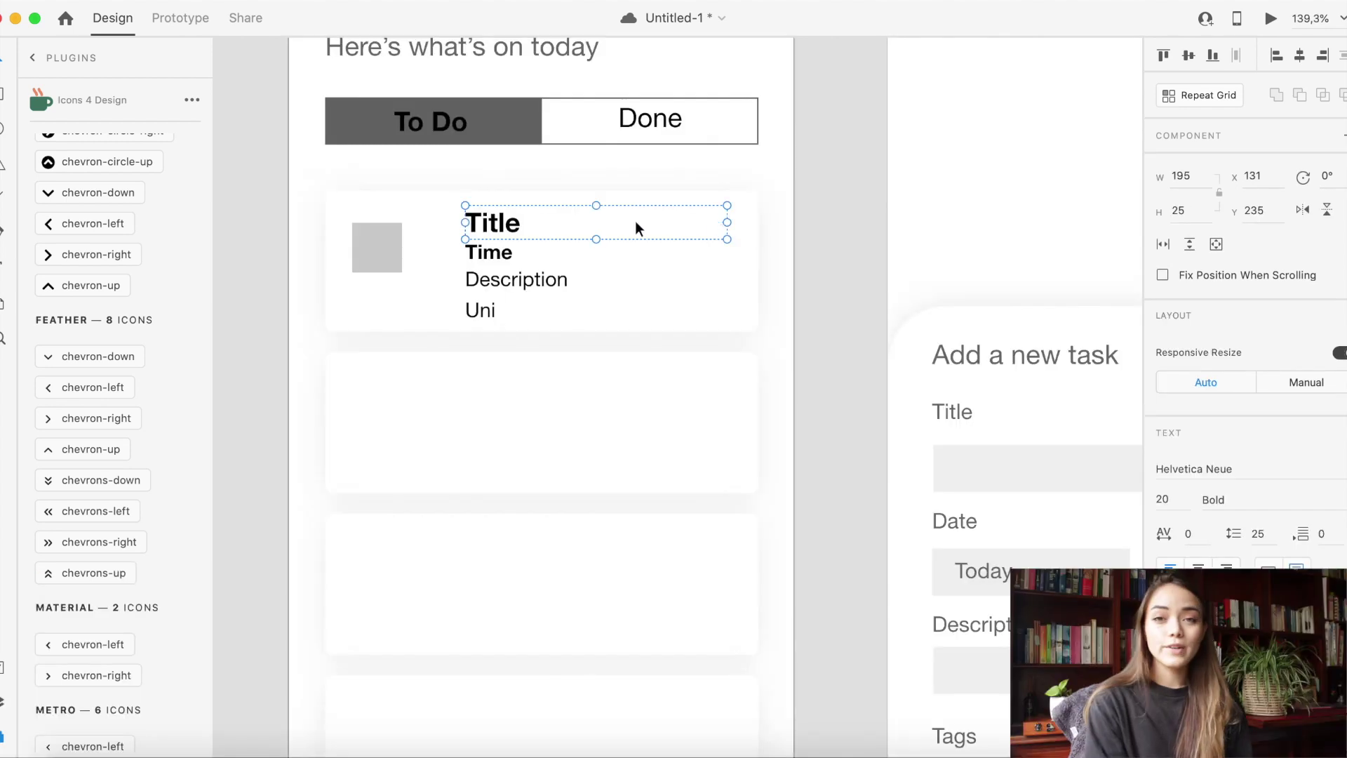
Step: Set the first task card's title text to size 15
{"action": "double_click", "coordinate": [595, 229]}
{"action": "key", "text": "ctrl+a"}
{"action": "left_click", "coordinate": [1164, 499]}
{"action": "type", "text": "15"}
{"action": "key", "text": "Return"}
Step: Change the first card's Time text to "16:00" and set its size to 12
{"action": "left_click", "coordinate": [495, 261]}
{"action": "type", "text": "16:00"}
{"action": "key", "text": "ctrl+a"}
{"action": "left_click", "coordinate": [1161, 499]}
{"action": "type", "text": "12"}
{"action": "key", "text": "Return"}
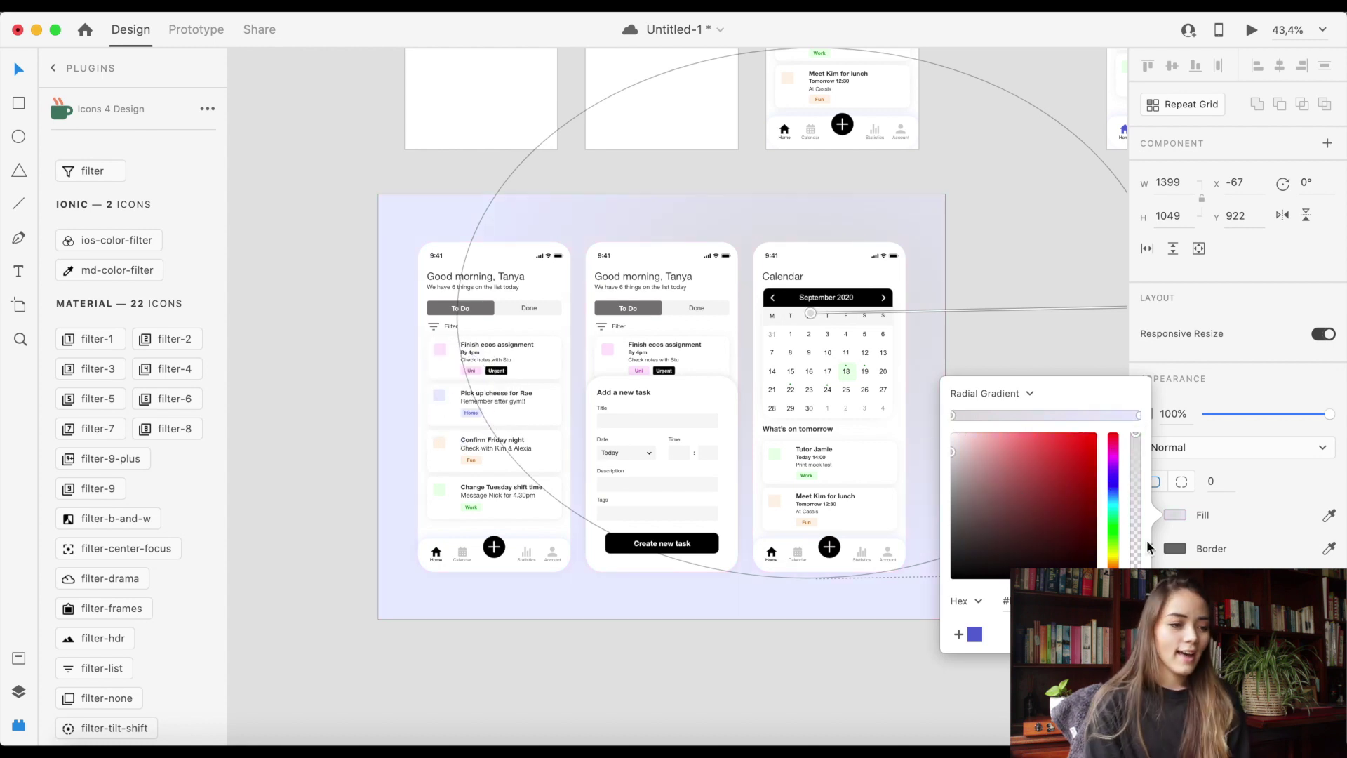
Step: Reposition the centre of the radial gradient fill slightly on the large background rectangle behind the three phone screens
{"action": "left_click", "coordinate": [440, 351]}
{"action": "left_click", "coordinate": [340, 406]}
{"action": "left_click", "coordinate": [757, 237]}
{"action": "left_click", "coordinate": [1175, 516]}
{"action": "left_click_drag", "start_coordinate": [810, 317], "coordinate": [833, 310]}
{"action": "left_click", "coordinate": [611, 665]}
Step: Group all elements of the first task card and shift the card left past the phone screen's edge, to about X -3
{"action": "left_click", "coordinate": [555, 283]}
{"action": "double_click", "coordinate": [554, 283]}
{"action": "left_click_drag", "start_coordinate": [1310, 447], "coordinate": [1304, 447]}
{"action": "left_click", "coordinate": [726, 280]}
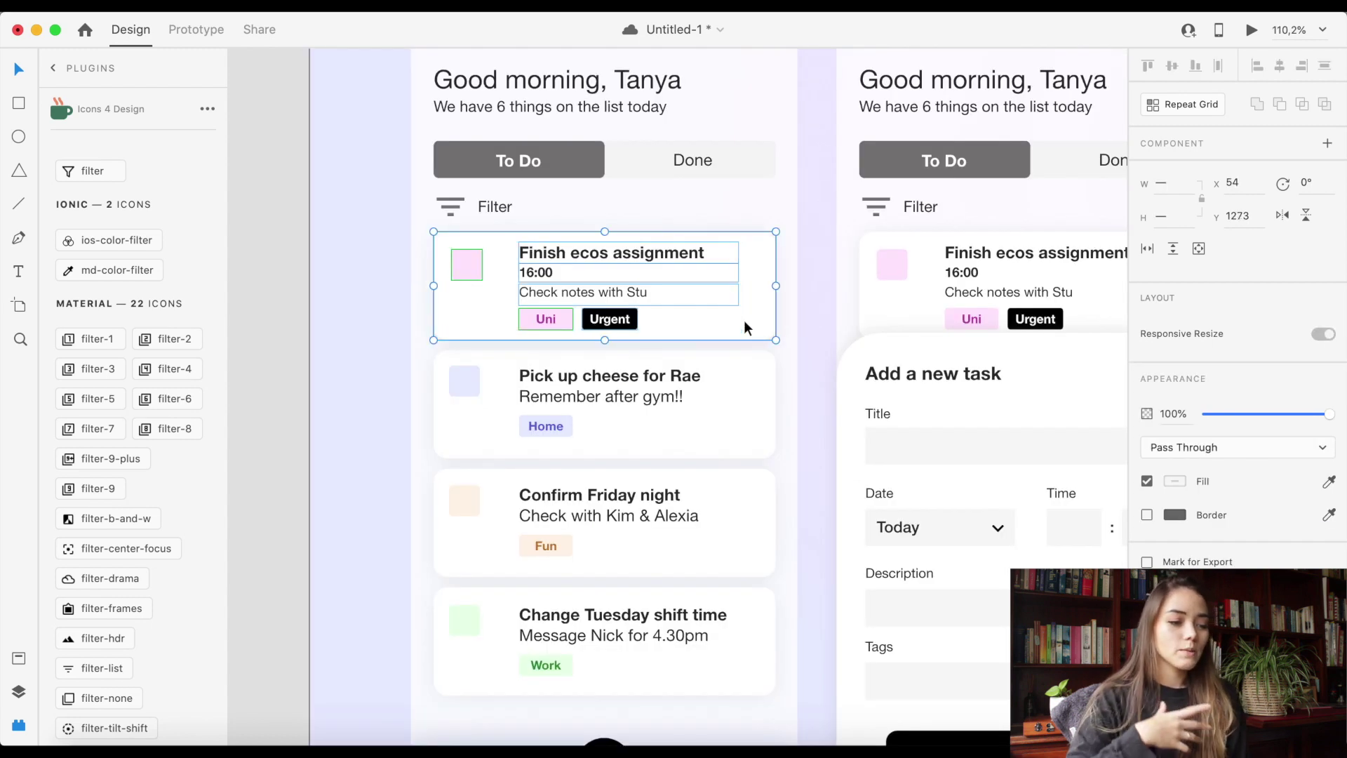
{"action": "left_click", "coordinate": [745, 328]}
{"action": "left_click_drag", "start_coordinate": [711, 323], "coordinate": [702, 323]}
{"action": "left_click_drag", "start_coordinate": [689, 316], "coordinate": [680, 317]}
{"action": "key", "text": "shift+Left"}
{"action": "key", "text": "Down"}
{"action": "key", "text": "Down"}
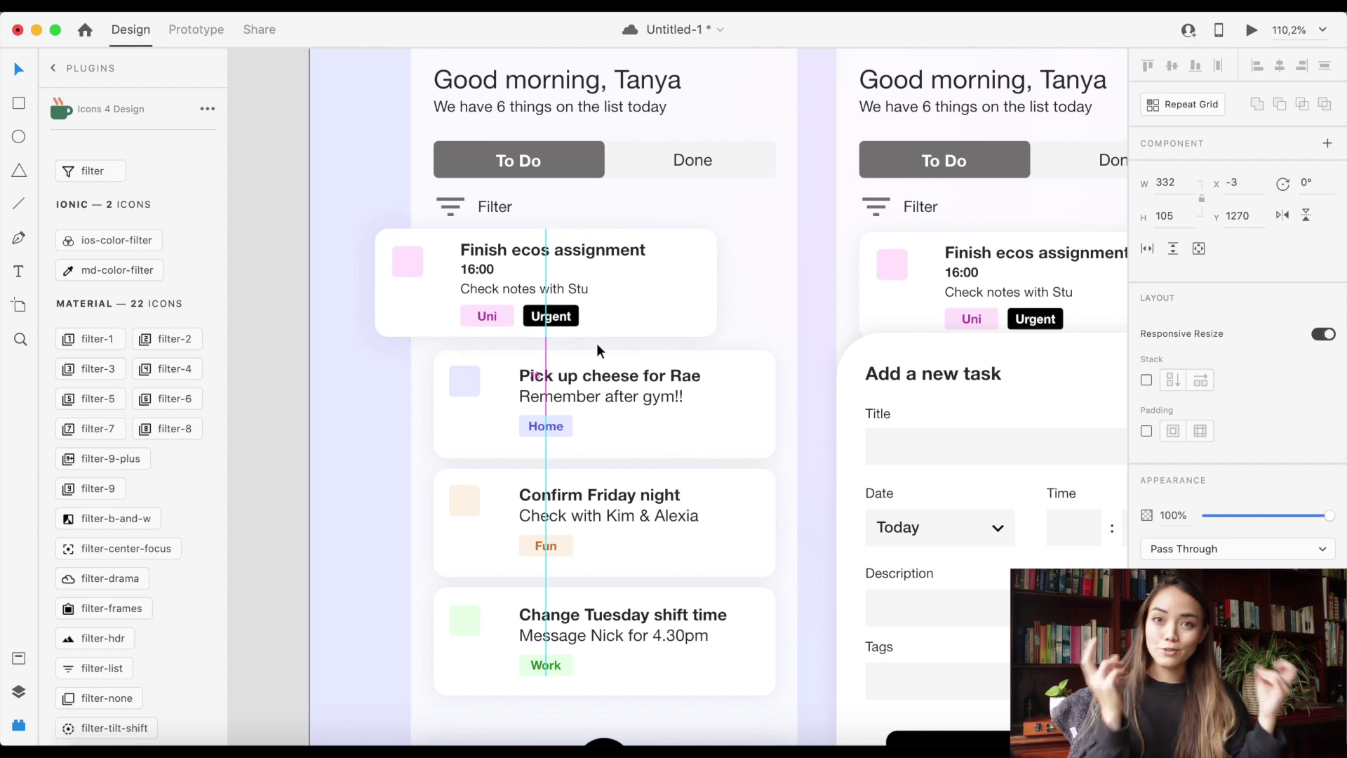